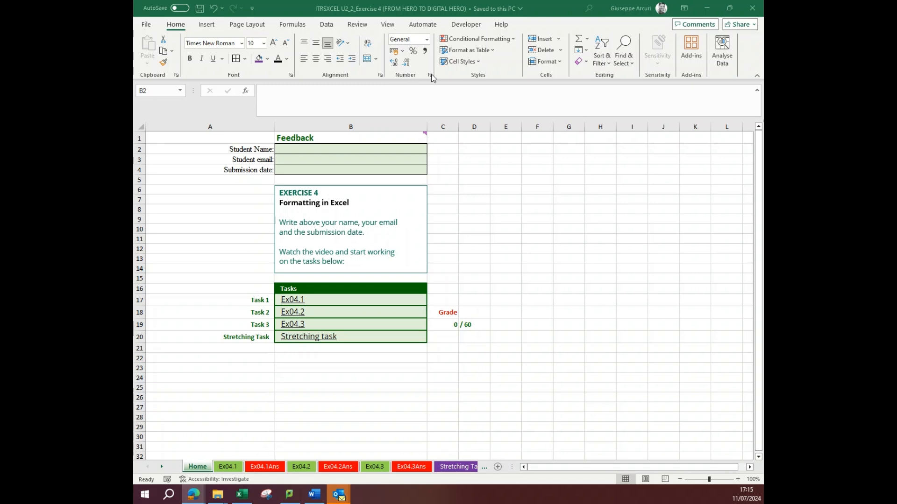
- View the number categories in the Format Cells dialog for cell B2 and close it without changes
click(432, 74)
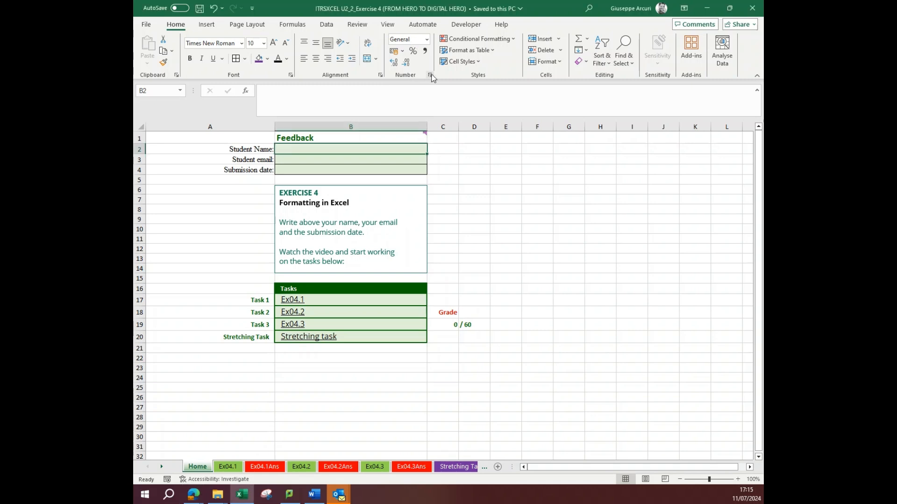
click(430, 76)
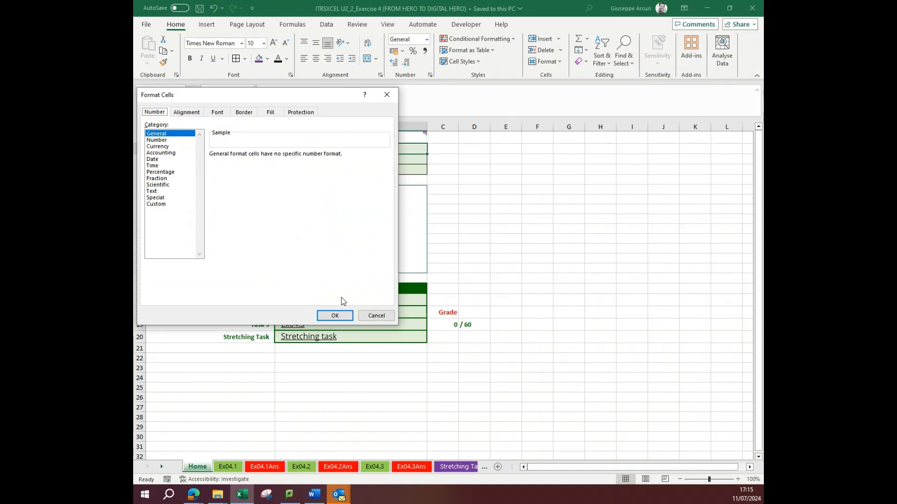
click(369, 316)
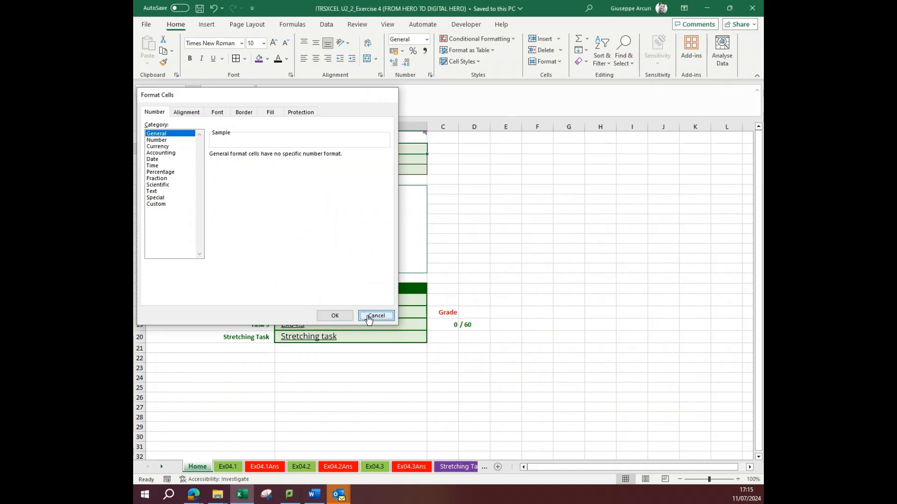
- View the Ex04.1Ans answer sheet and go to the Ex04.1 exercise sheet
click(270, 465)
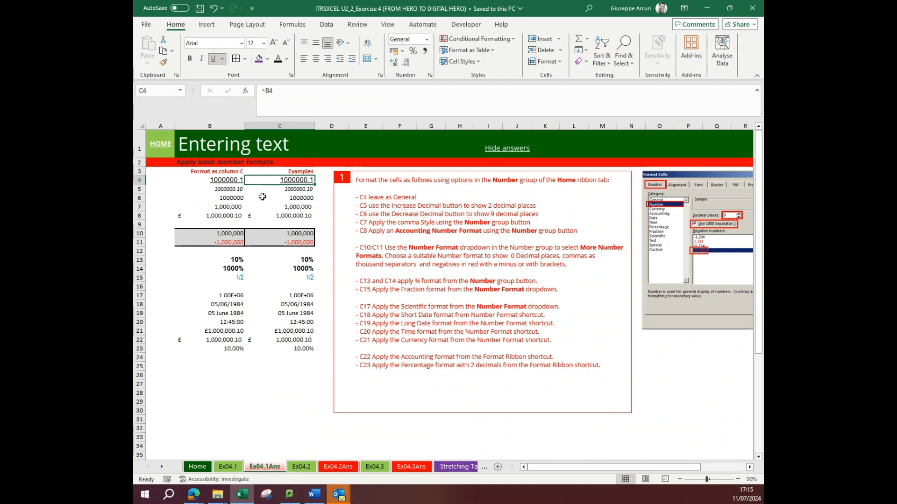
click(229, 467)
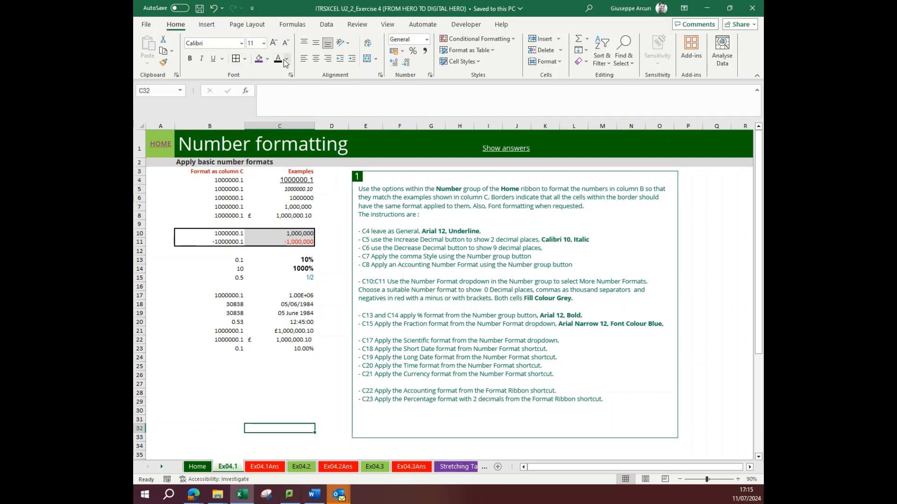
- Examine the number categories in the Format Cells dialog, including the Custom format codes, without applying any
click(430, 75)
drag(326, 93, 594, 143)
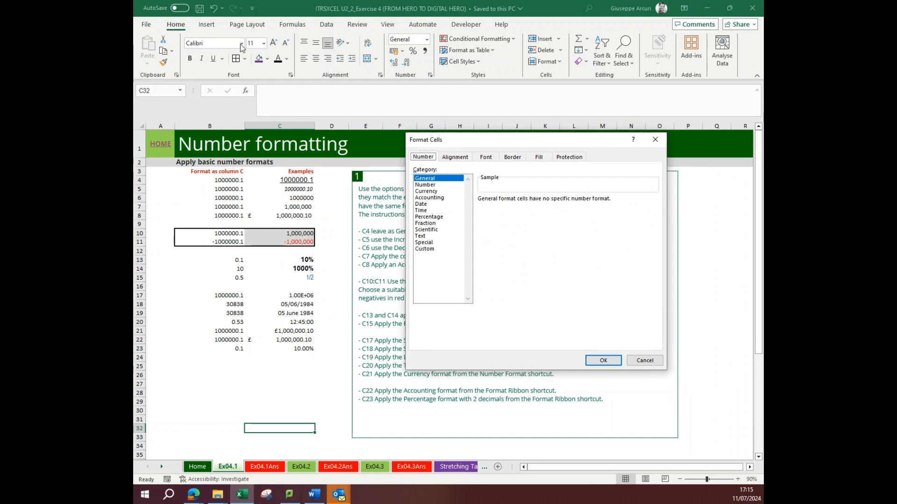
click(655, 139)
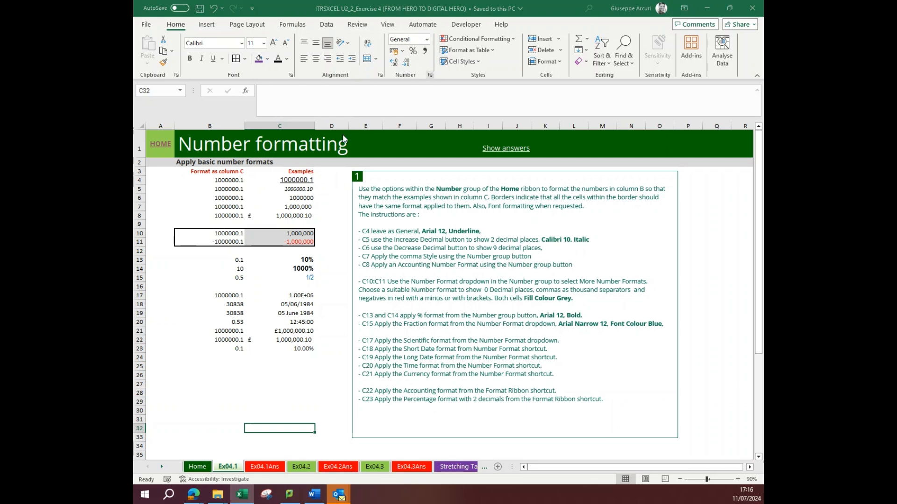
key(ctrl+1)
click(438, 248)
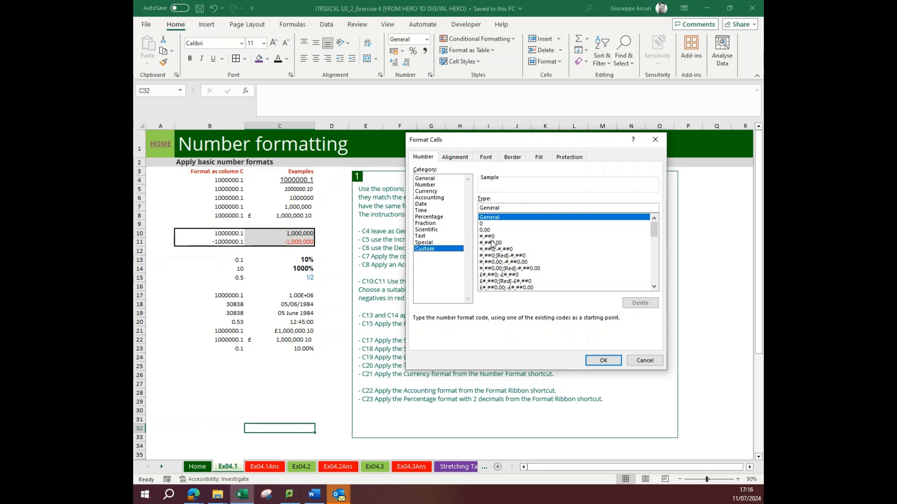
click(645, 362)
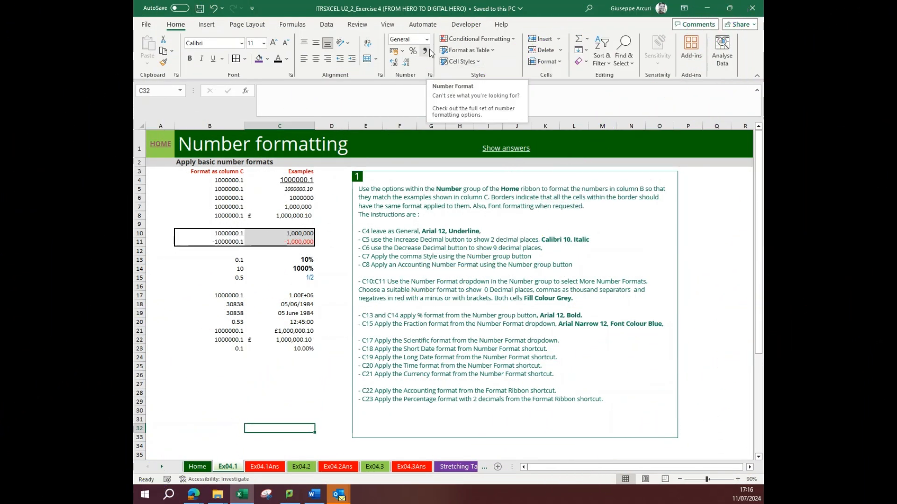
click(430, 76)
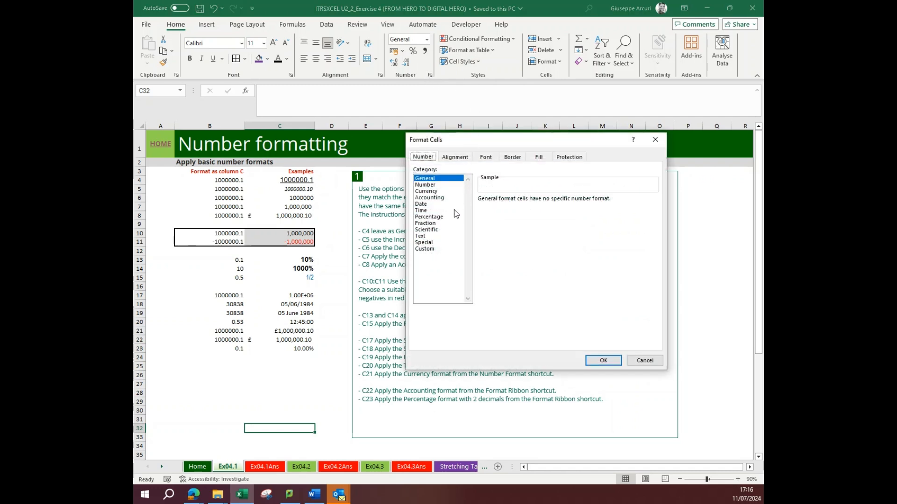
click(655, 139)
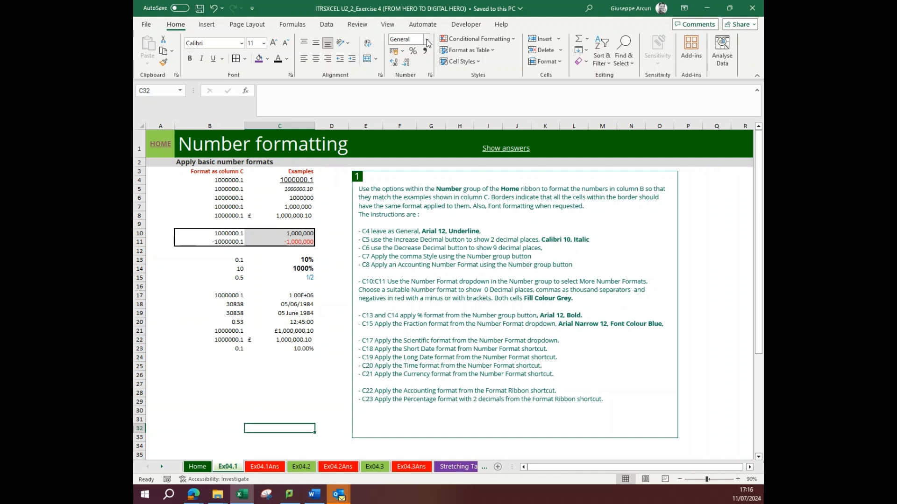
- Review the preset number formats available for the selected cell without applying one
click(427, 40)
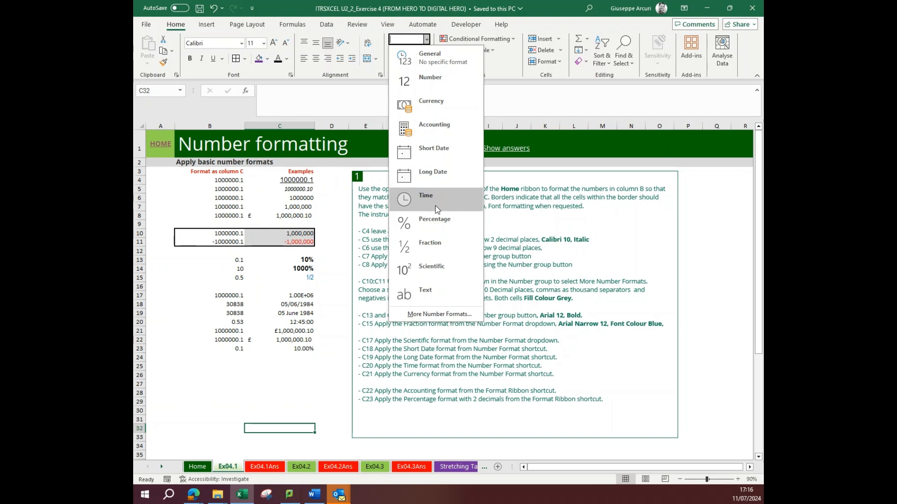
click(426, 40)
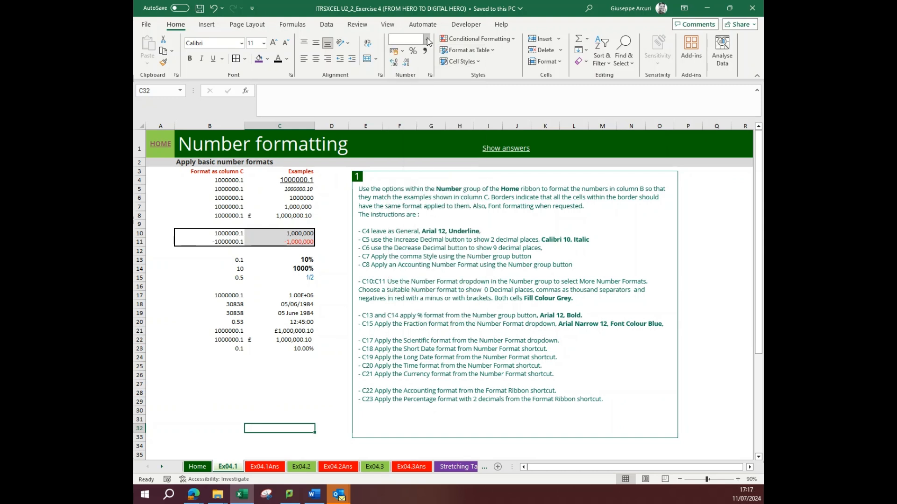
click(426, 40)
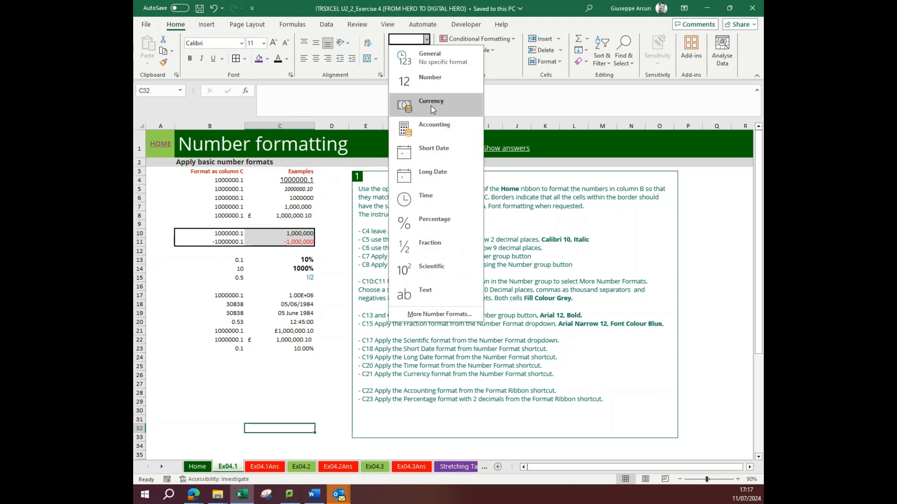
click(426, 39)
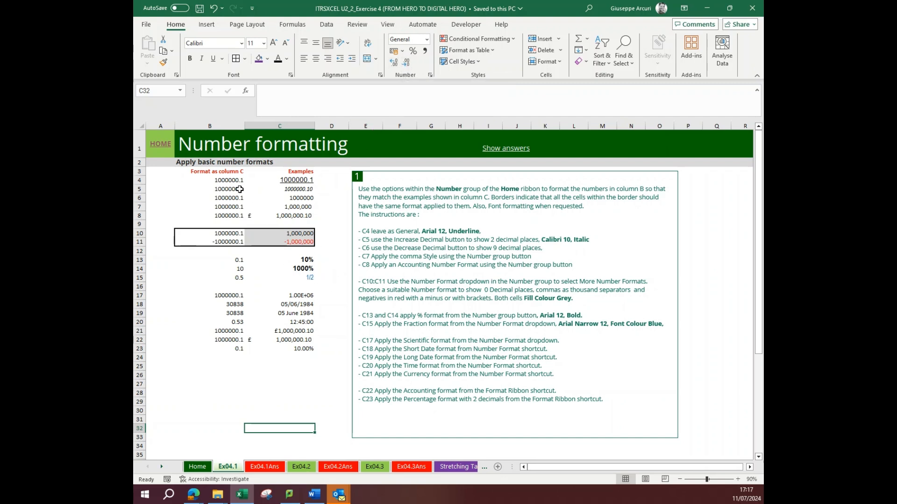
- Show the answers for the number formatting exercise on Ex04.1
drag(297, 178, 298, 349)
click(506, 148)
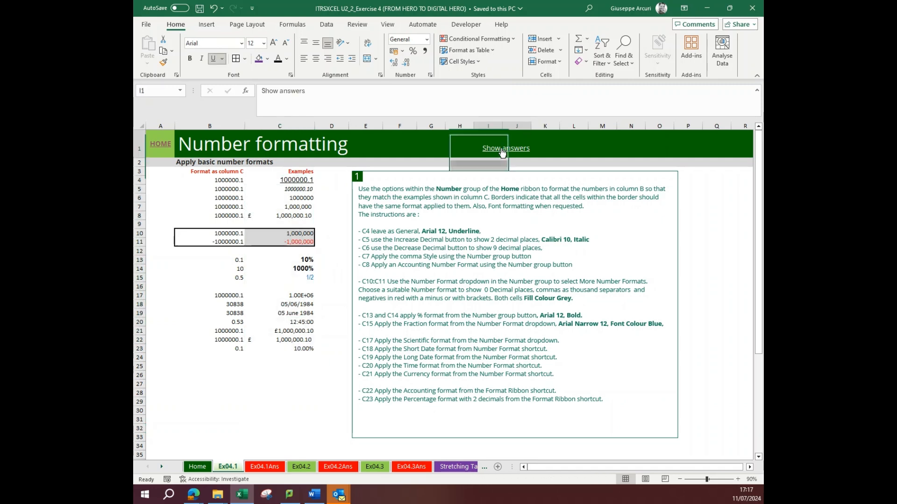
- Enlarge the "Distances (miles)" title on the Ex04.2 sheet to font size 16
click(302, 467)
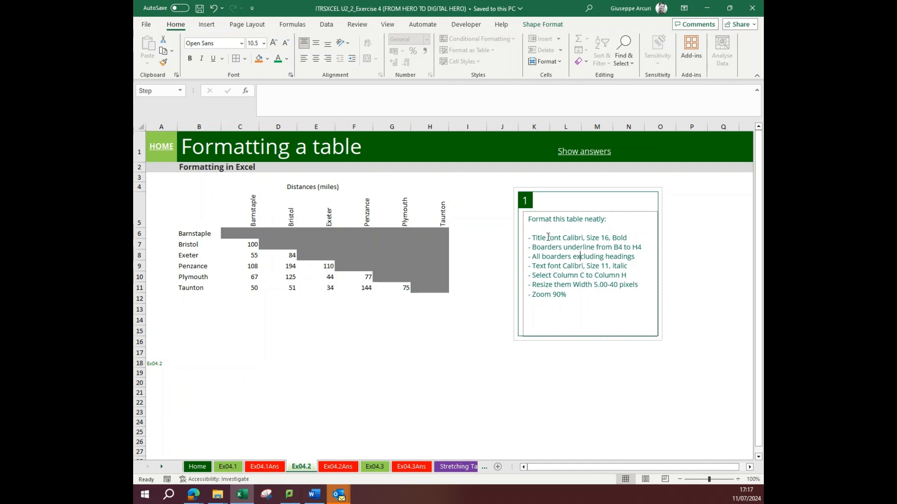
click(297, 185)
click(271, 45)
click(271, 45)
click(270, 45)
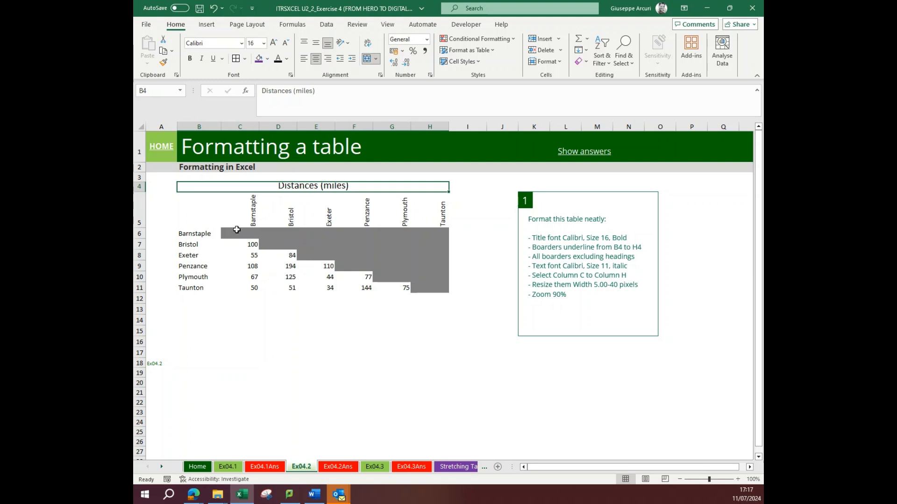
click(236, 230)
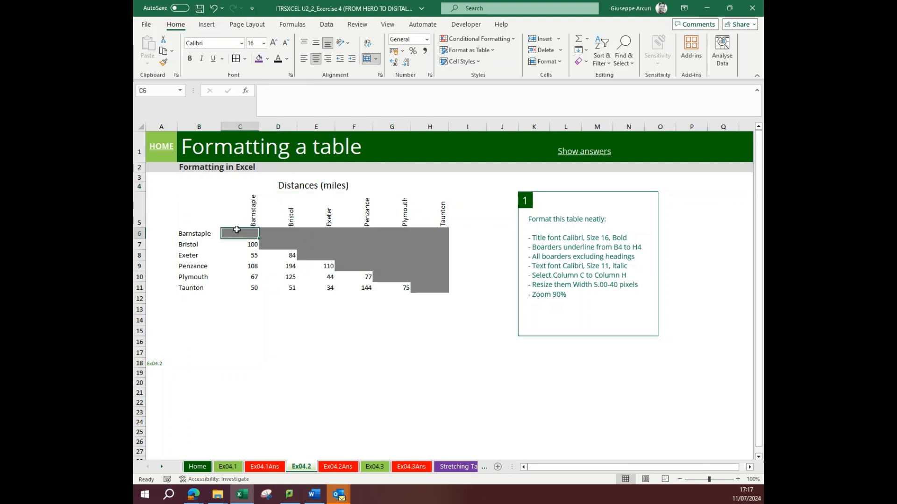
click(248, 188)
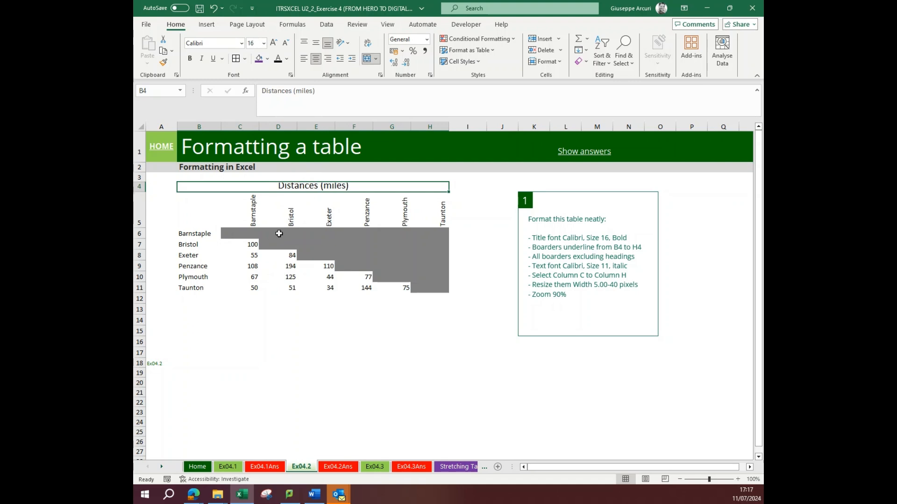
- Apply all borders to the distance table's cells C6:H11
drag(244, 234, 420, 287)
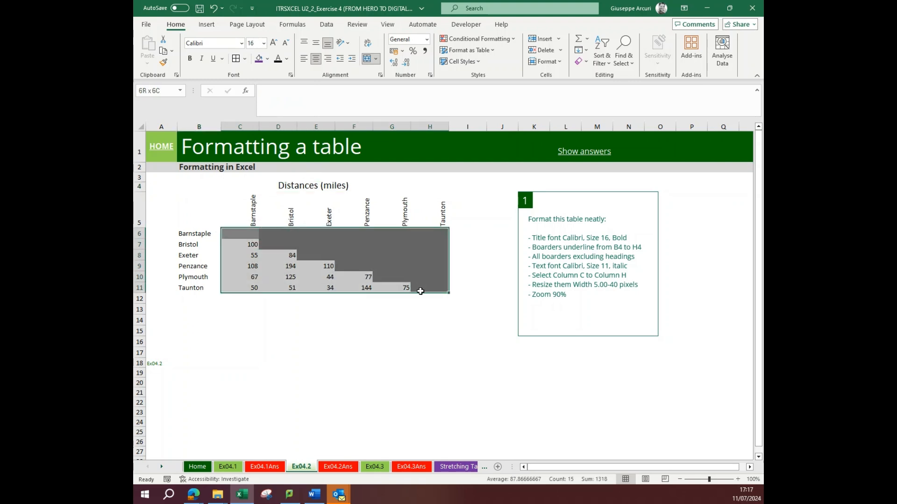
click(245, 59)
click(260, 157)
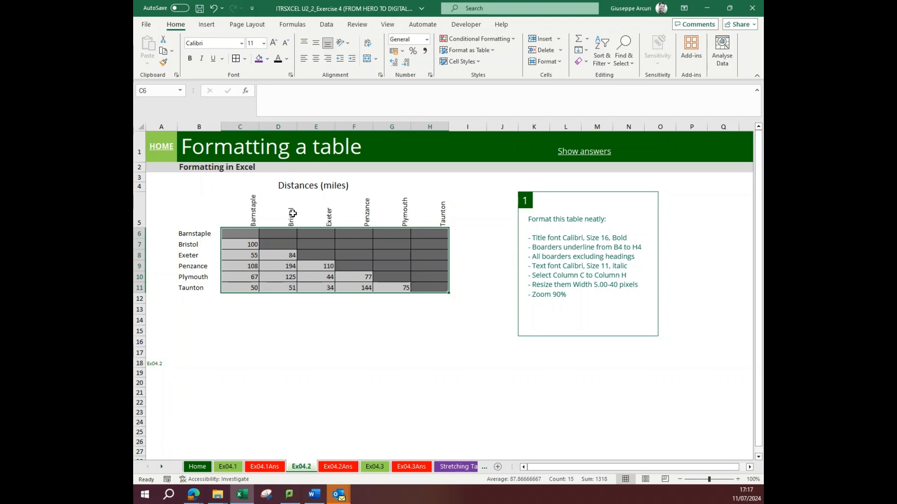
click(248, 254)
- Widen columns C to H equally and set the Ex04.2 sheet's zoom to 90%
drag(237, 127, 424, 128)
click(680, 480)
click(566, 383)
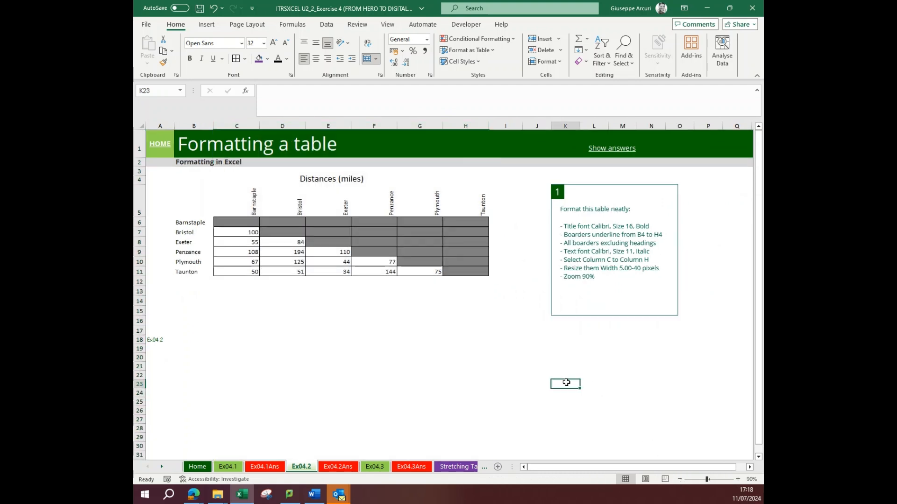
- Show the Ex04.2 answers for the distance table and go to the Ex04.3 sheet
click(602, 149)
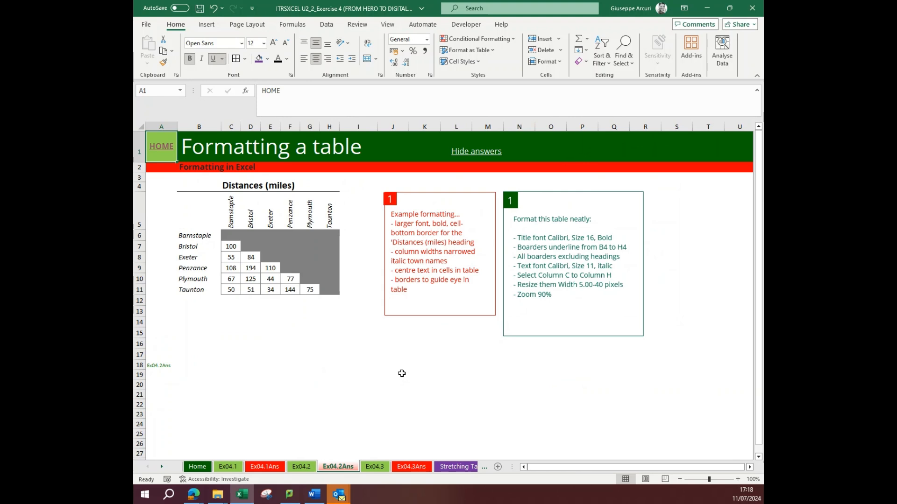
click(375, 467)
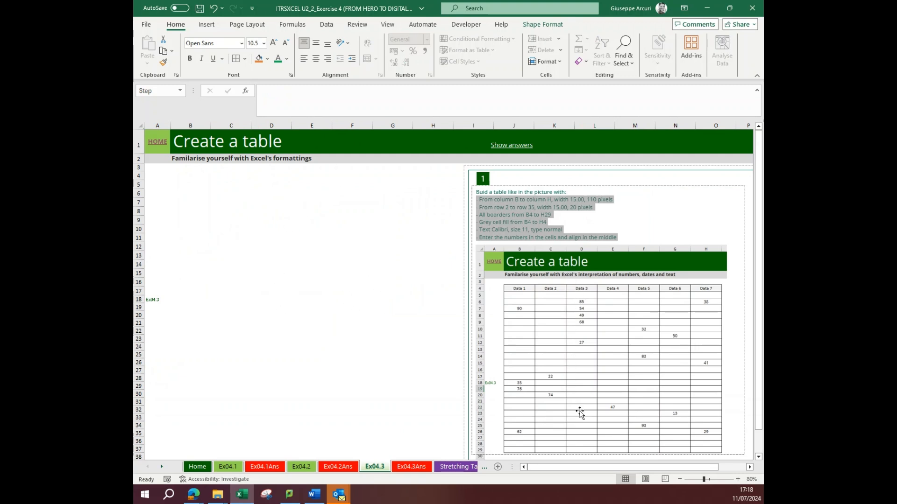
- Make the first instruction line, "Buid a table like in the picture with:", bold in the Ex04.3 text box
click(638, 243)
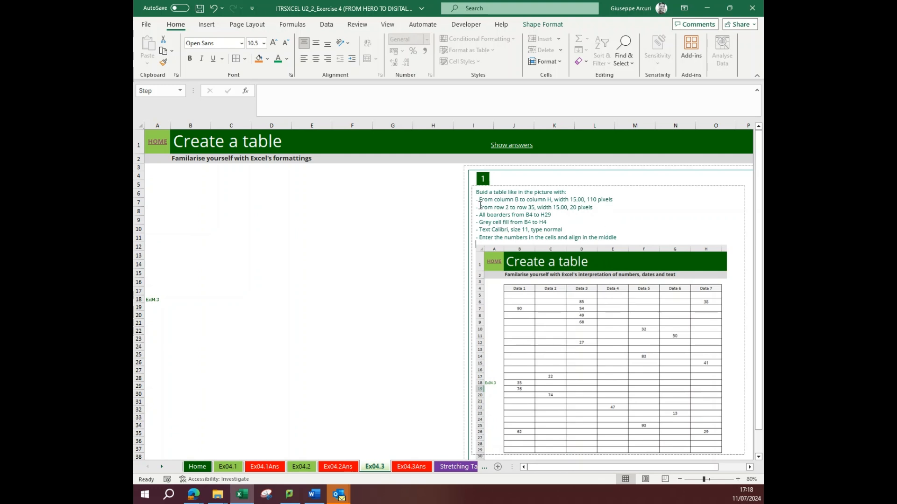
drag(563, 188, 475, 192)
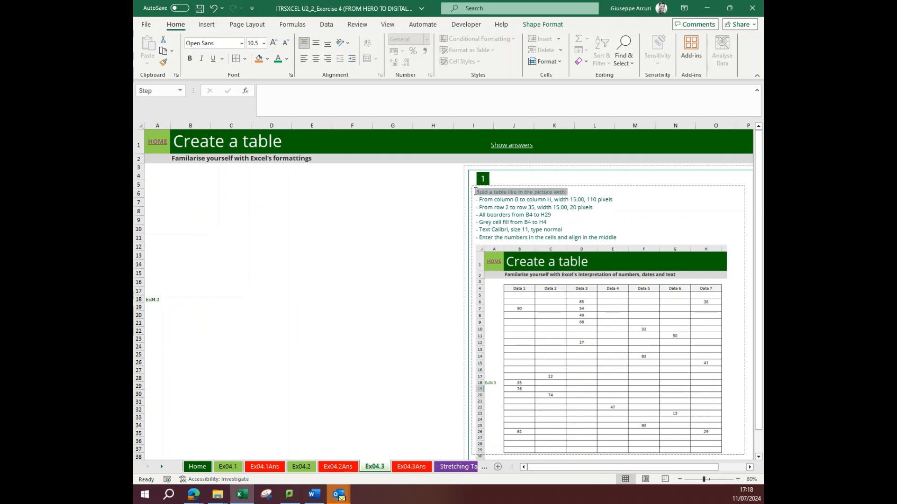
click(189, 58)
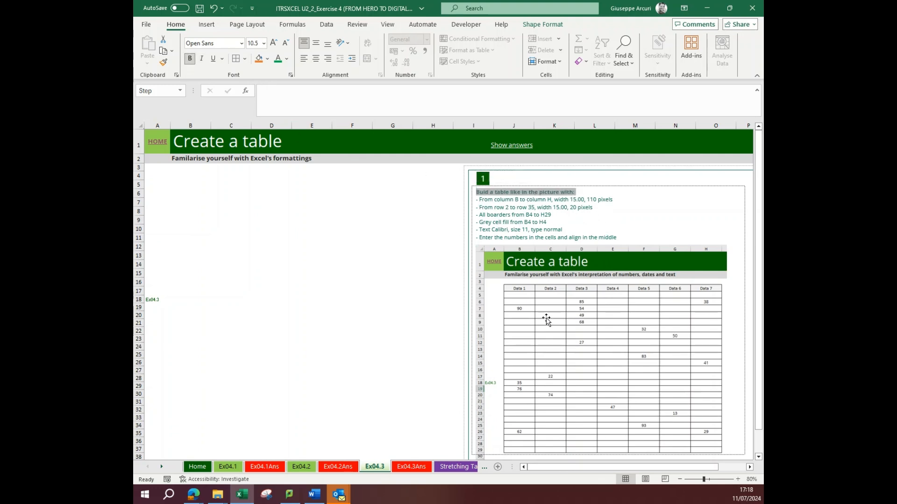
click(554, 323)
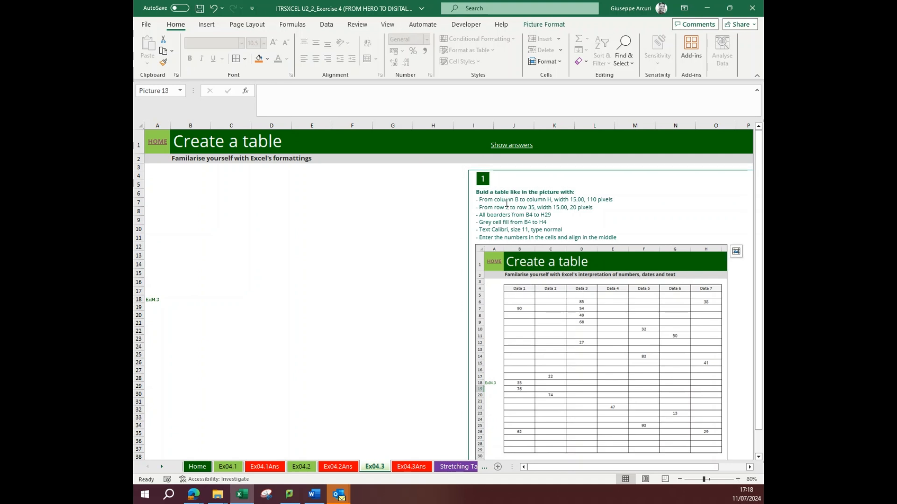
- Widen columns B to H equally on the Ex04.3 sheet
drag(191, 176, 326, 224)
drag(201, 125, 455, 128)
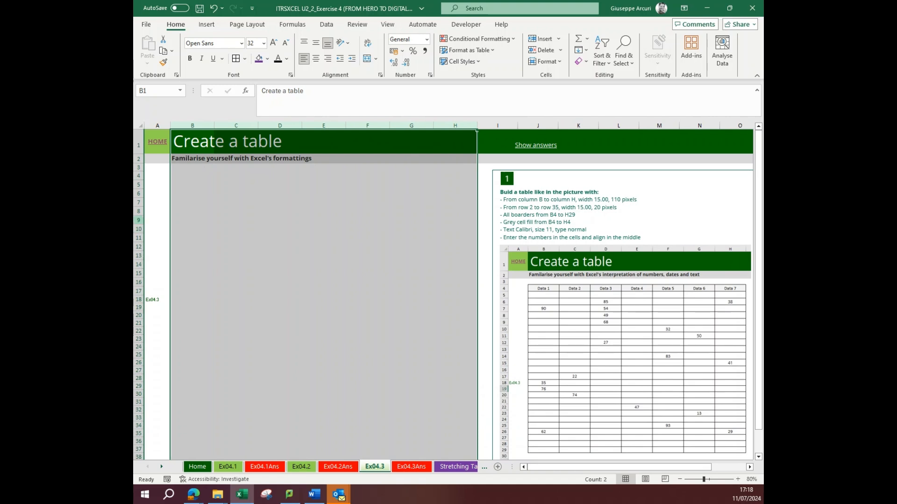
click(282, 238)
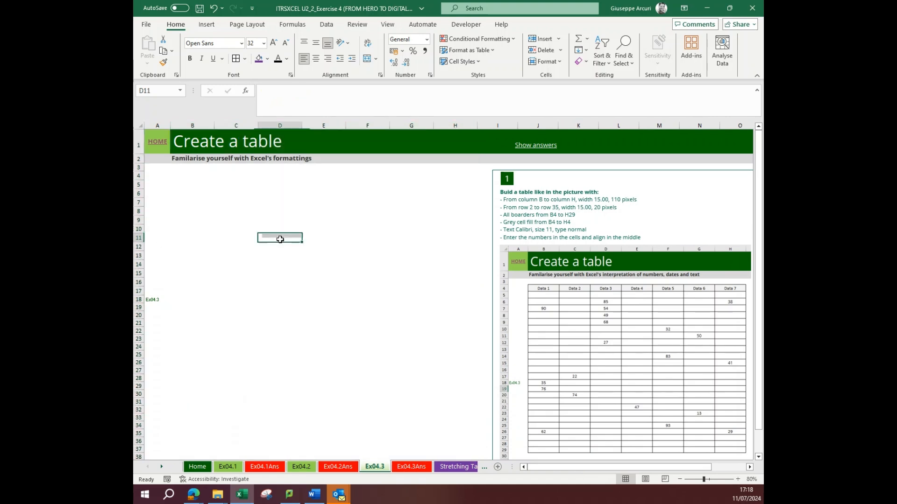
- Apply all borders to cells B4:H29 and fill the header row B4:H4 with light grey
drag(192, 176, 456, 384)
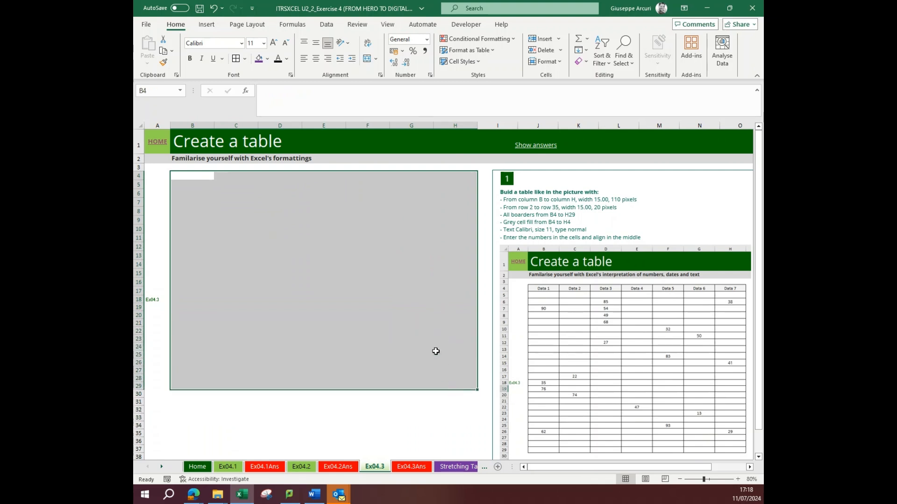
click(235, 58)
drag(199, 175, 441, 176)
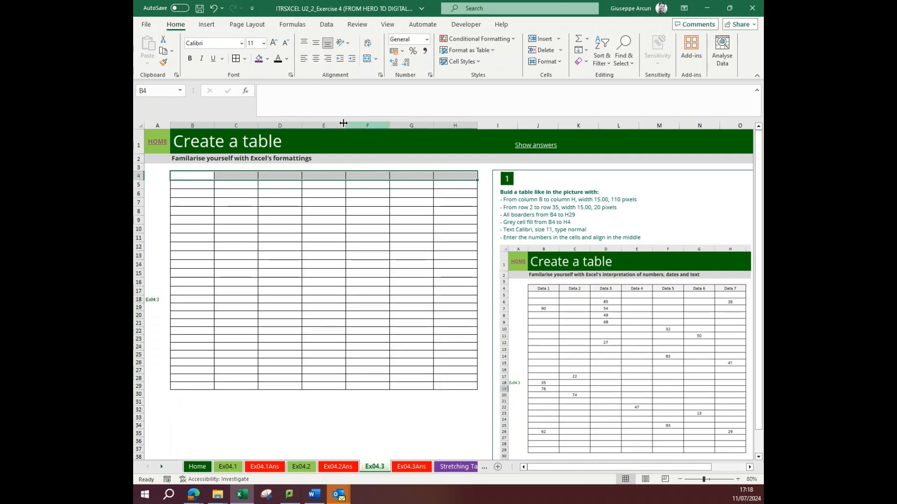
click(268, 58)
click(259, 107)
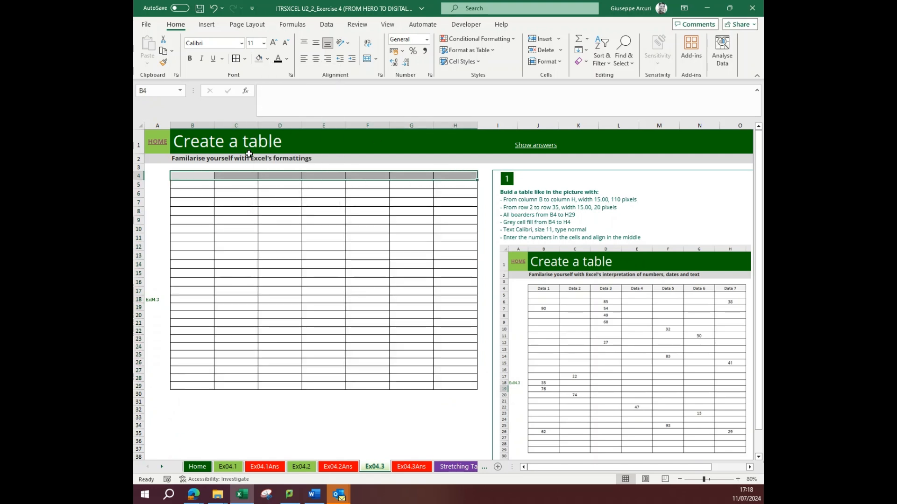
click(248, 213)
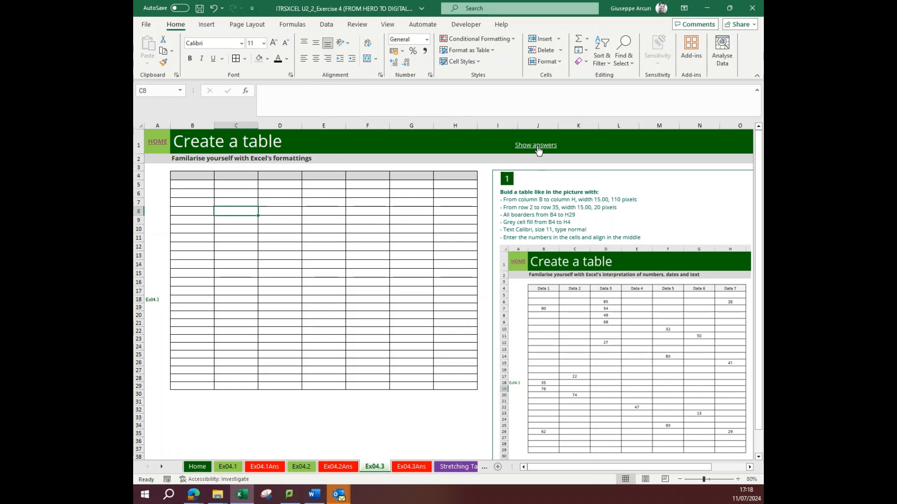
- Show the Ex04.3 answers and view the table instructions on the Stretching Task sheet
click(537, 146)
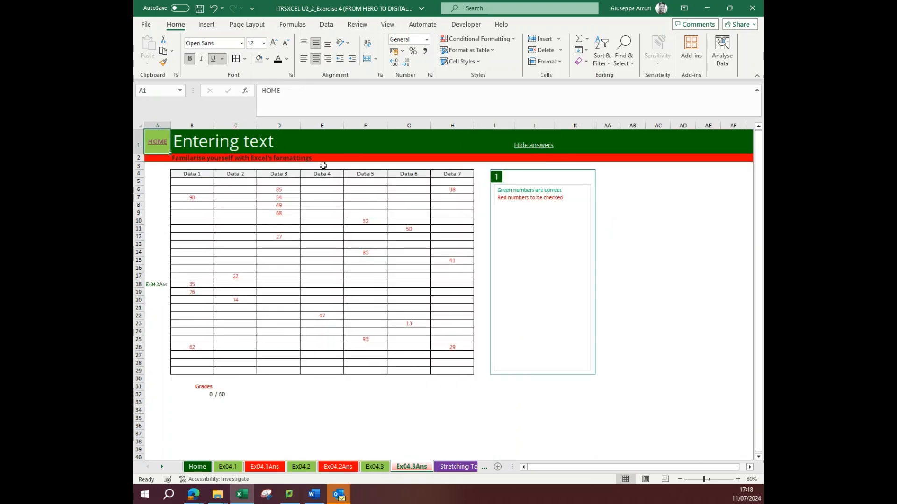
click(454, 467)
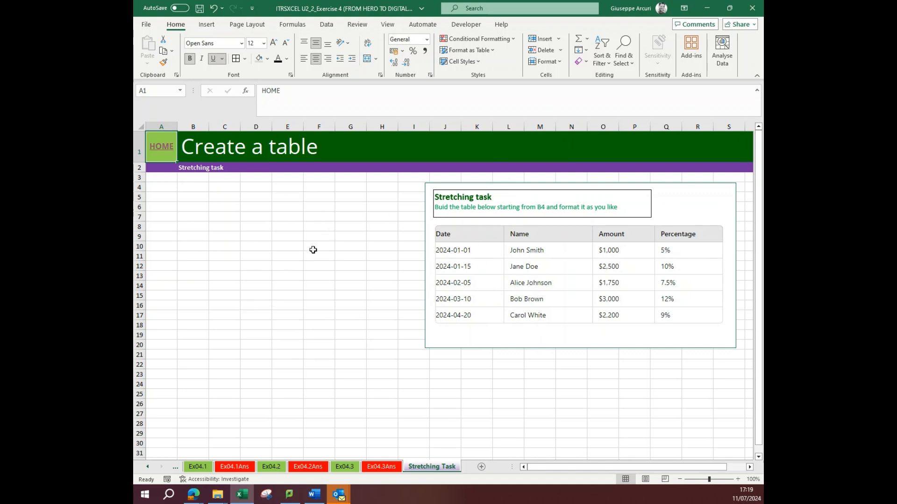
- Return to the Home sheet, select the Student Name entry cell B2 and save the workbook
click(161, 146)
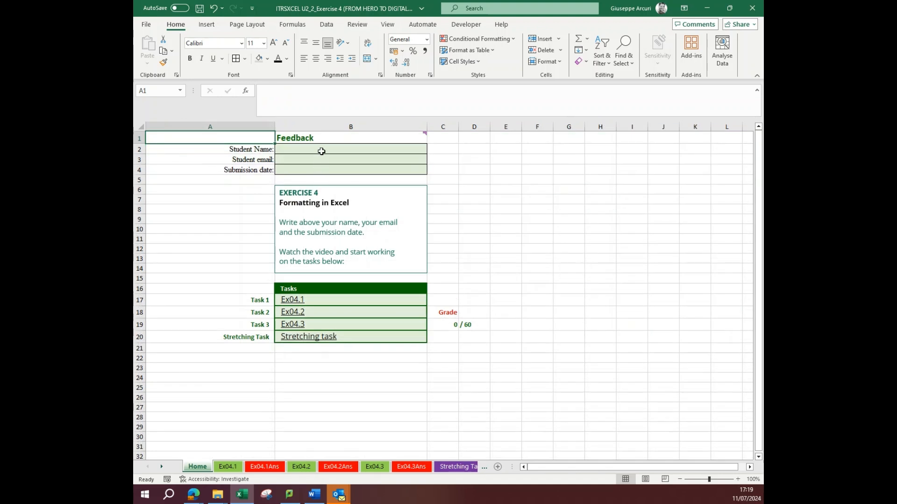
click(322, 151)
click(200, 8)
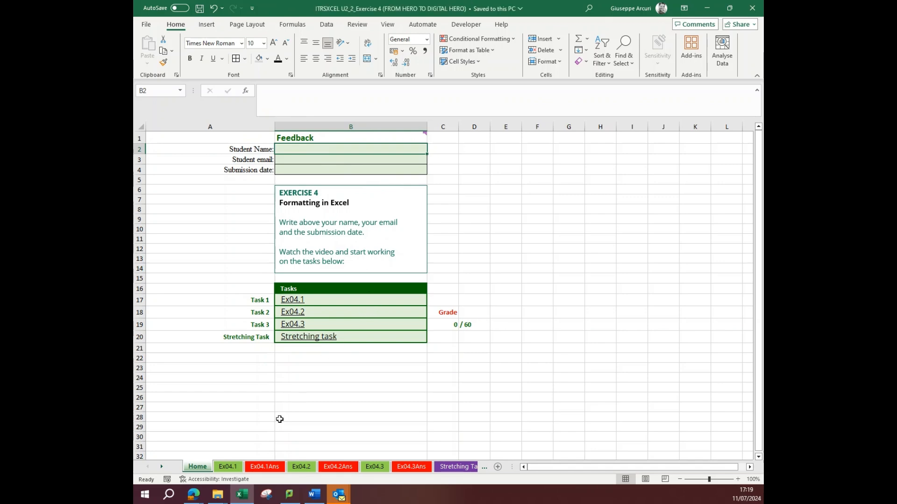
- Review the Ex04.1 and Ex04.2 exercise sheets and save the workbook again
click(231, 467)
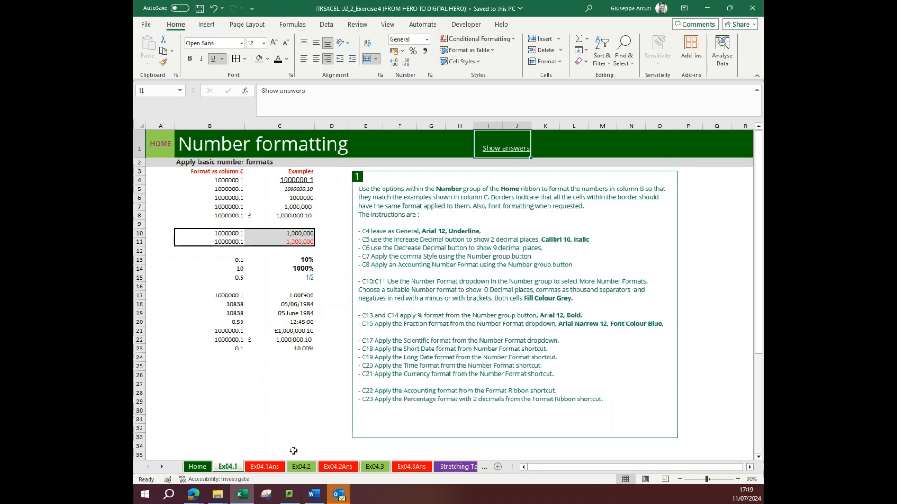
click(301, 467)
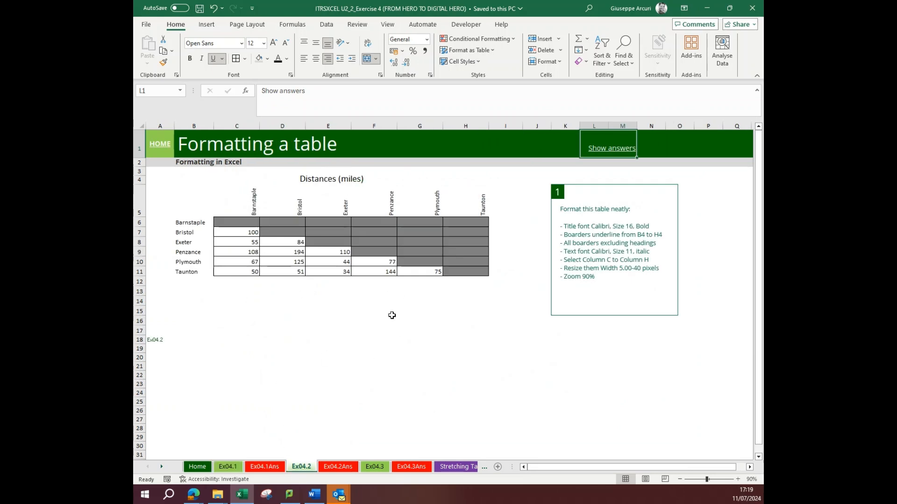
click(199, 8)
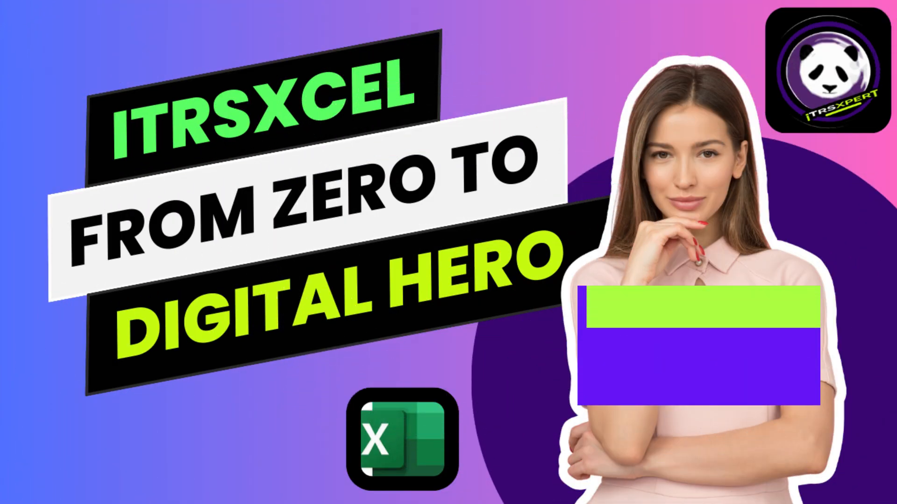